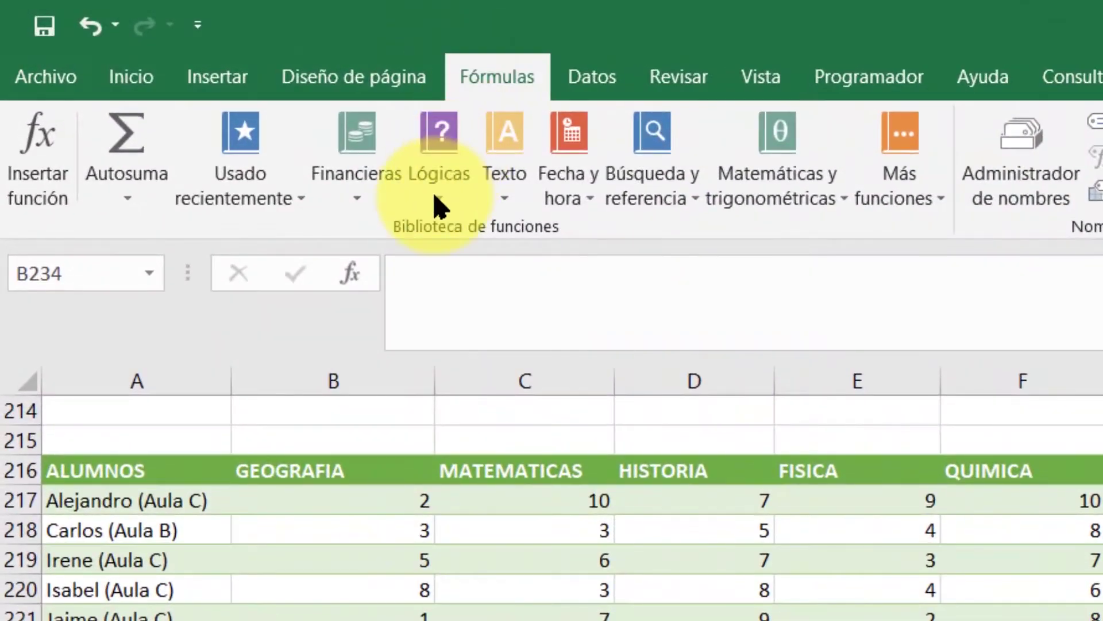
Step: Insert the CAMBIAR function for B234 from the Lógicas function list
{"action": "left_click", "coordinate": [439, 198]}
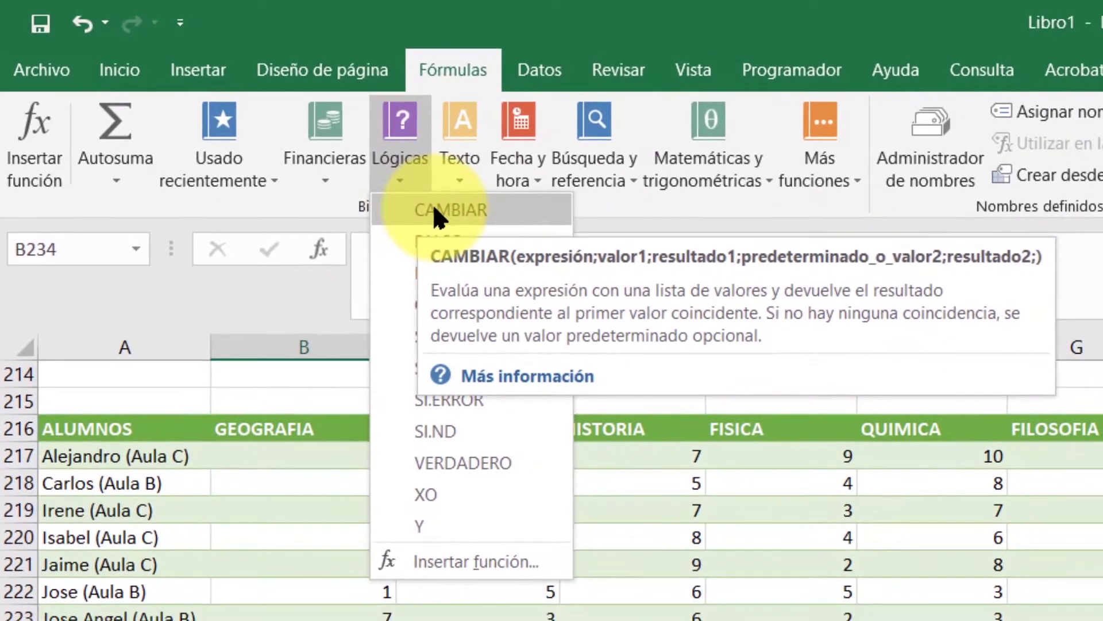
{"action": "left_click", "coordinate": [451, 206]}
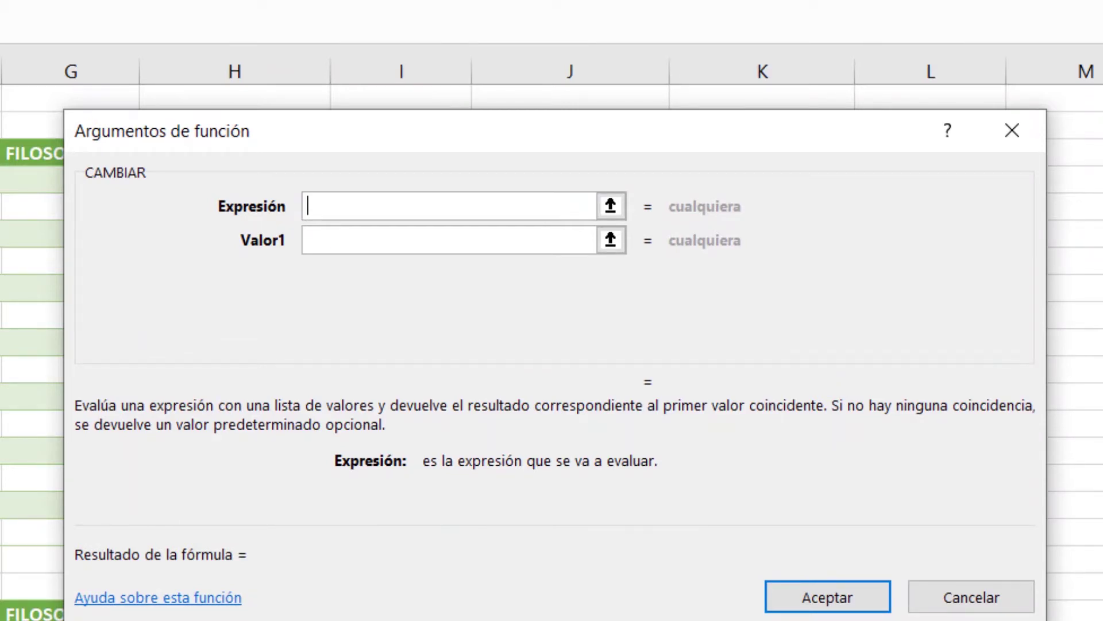
Step: Cancel the CAMBIAR argument dialog without inserting anything, then review the grade table
{"action": "left_click", "coordinate": [979, 600]}
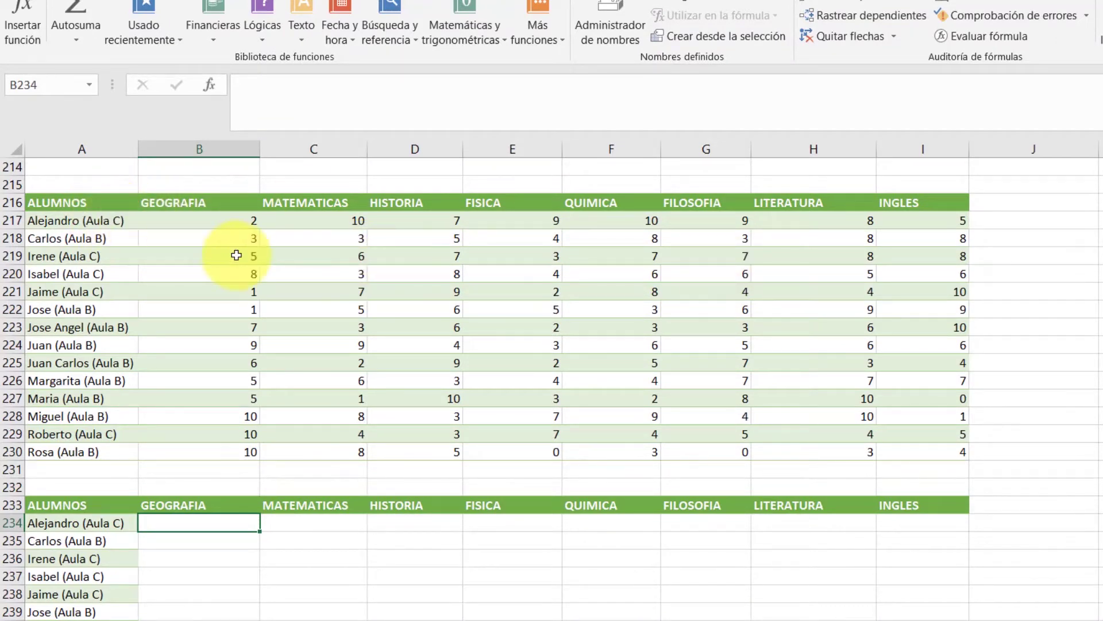
{"action": "scroll", "coordinate": [321, 281], "scroll_direction": "down", "scroll_amount": 1}
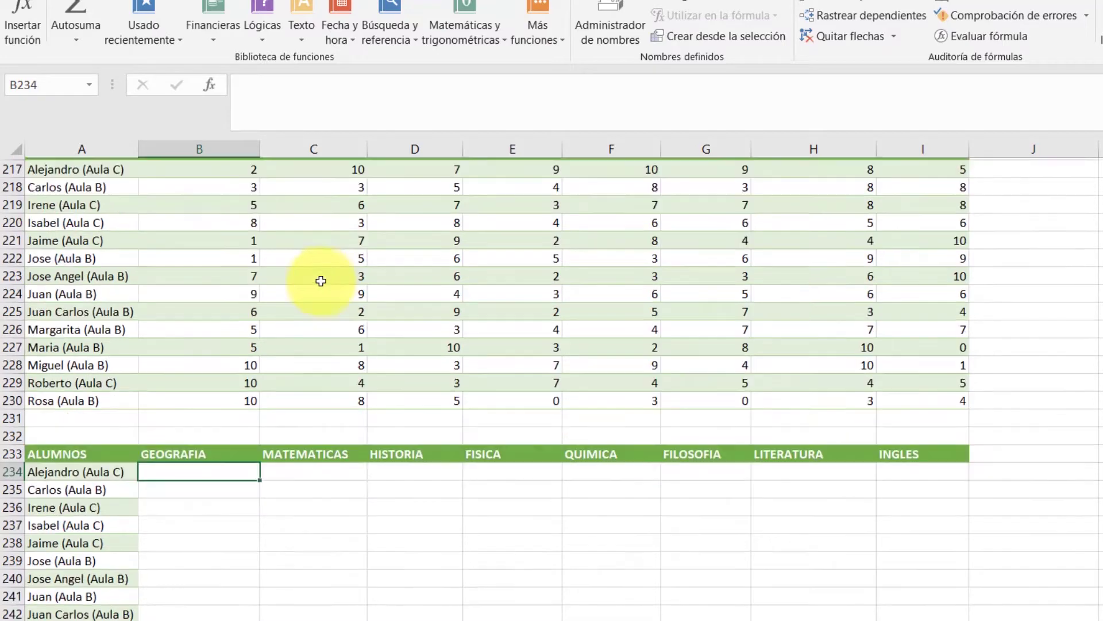
{"action": "scroll", "coordinate": [276, 250], "scroll_direction": "up", "scroll_amount": 1}
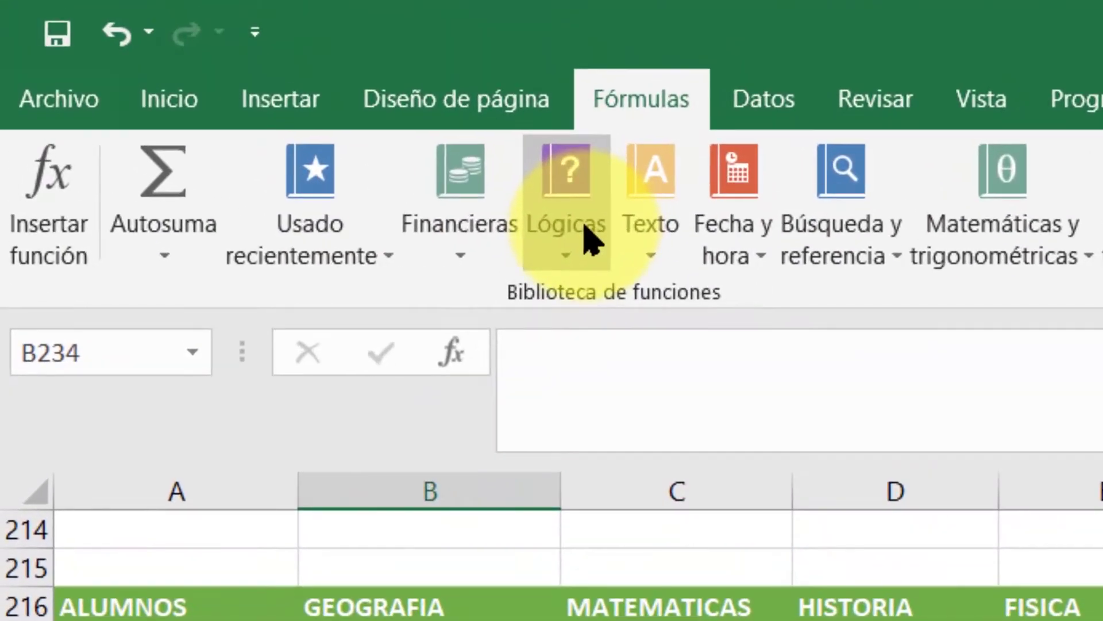
Step: Start the formula =CAMBIAR( in B234 by picking CAMBIAR from the =CA autocomplete list
{"action": "left_click", "coordinate": [558, 241]}
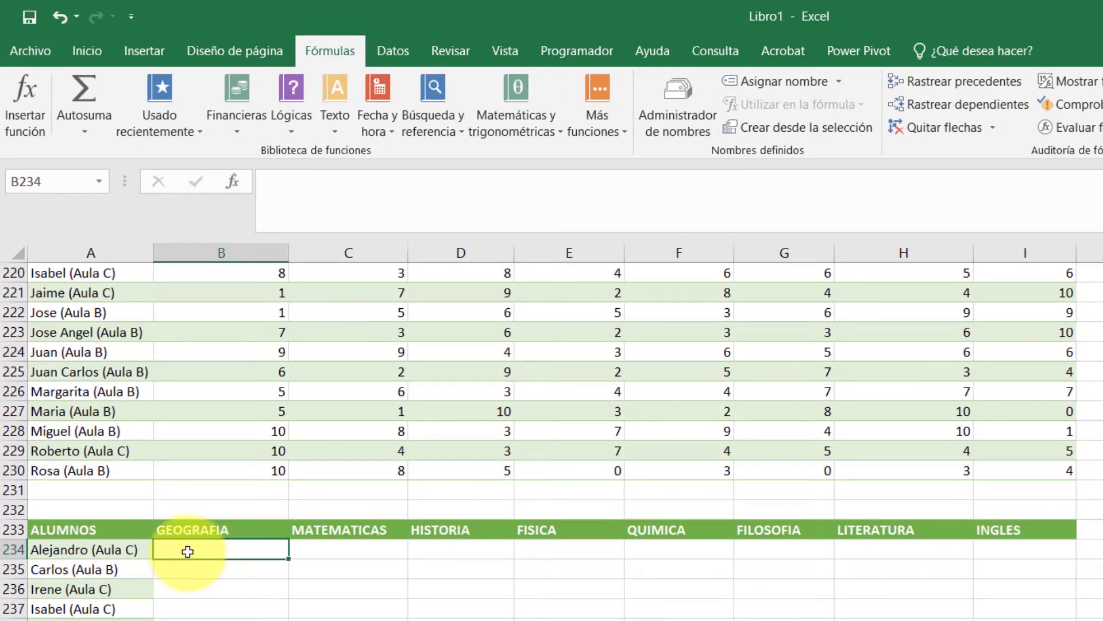
{"action": "left_click", "coordinate": [266, 179]}
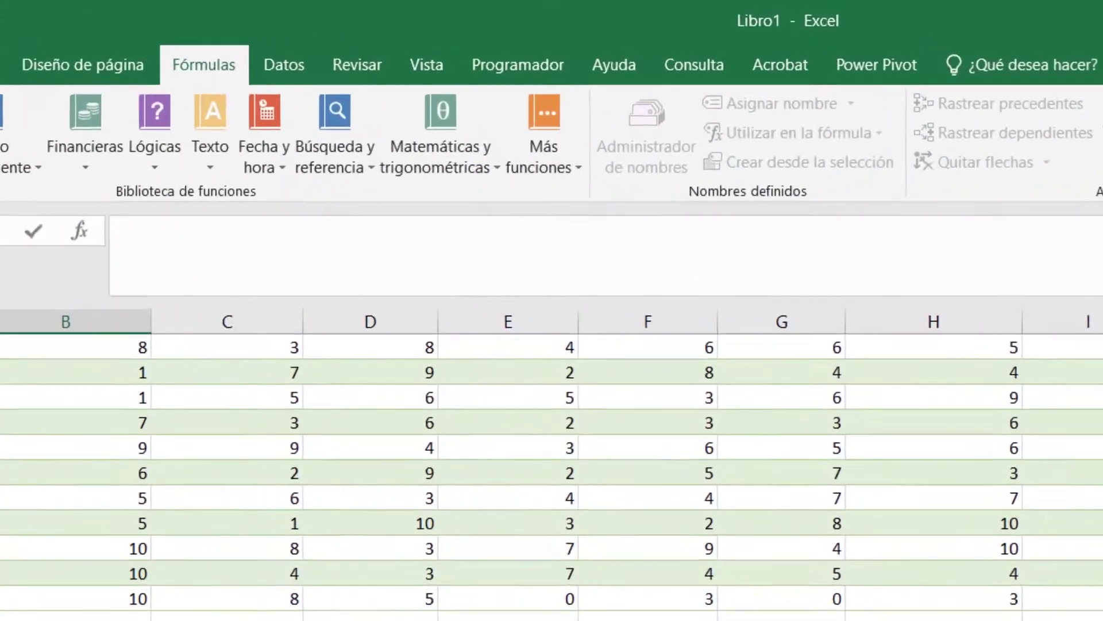
{"action": "type", "text": "=CA"}
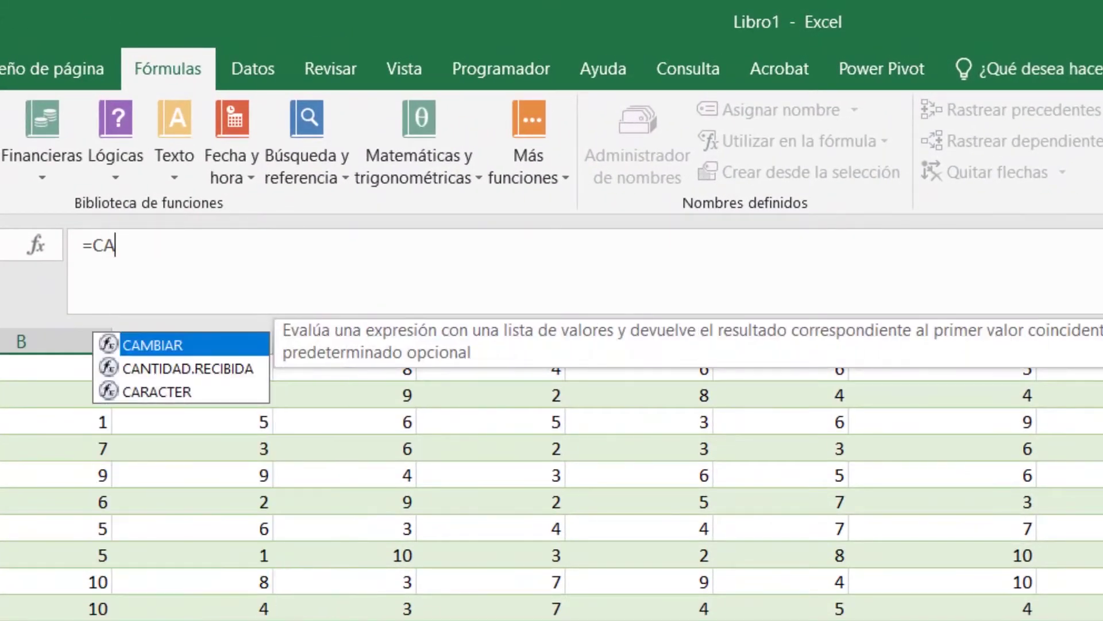
{"action": "double_click", "coordinate": [144, 344]}
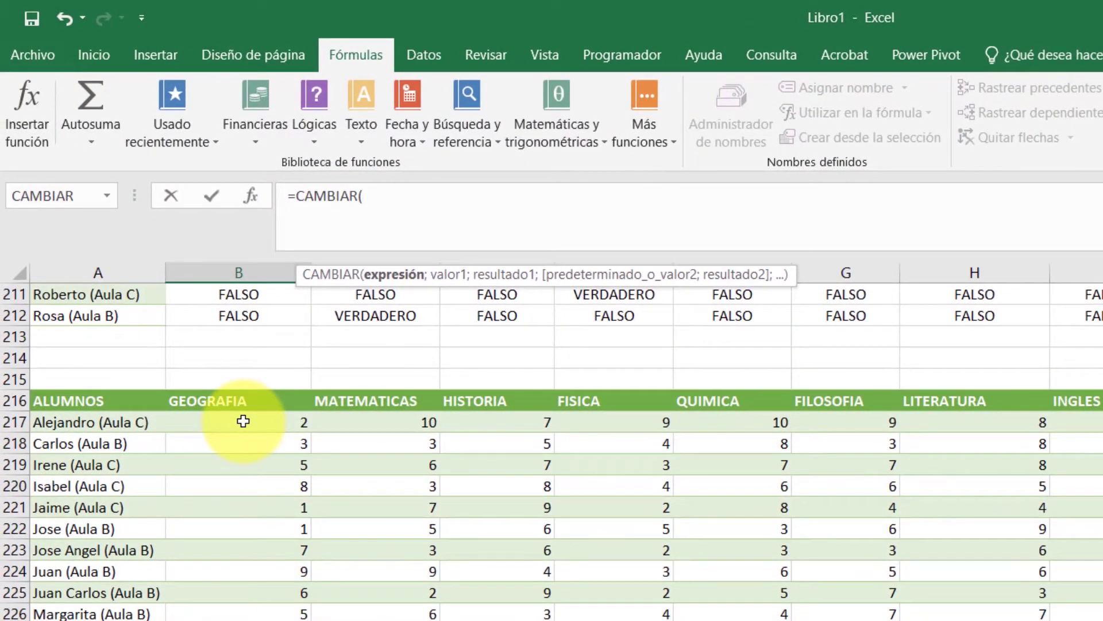
Step: Map B217: 5 APROBADO, 6 BIEN, 7-8 NOTABLE, 9 SOBRESALIENTE, 10 MATRICULA HONOR, else blank
{"action": "left_click", "coordinate": [243, 421]}
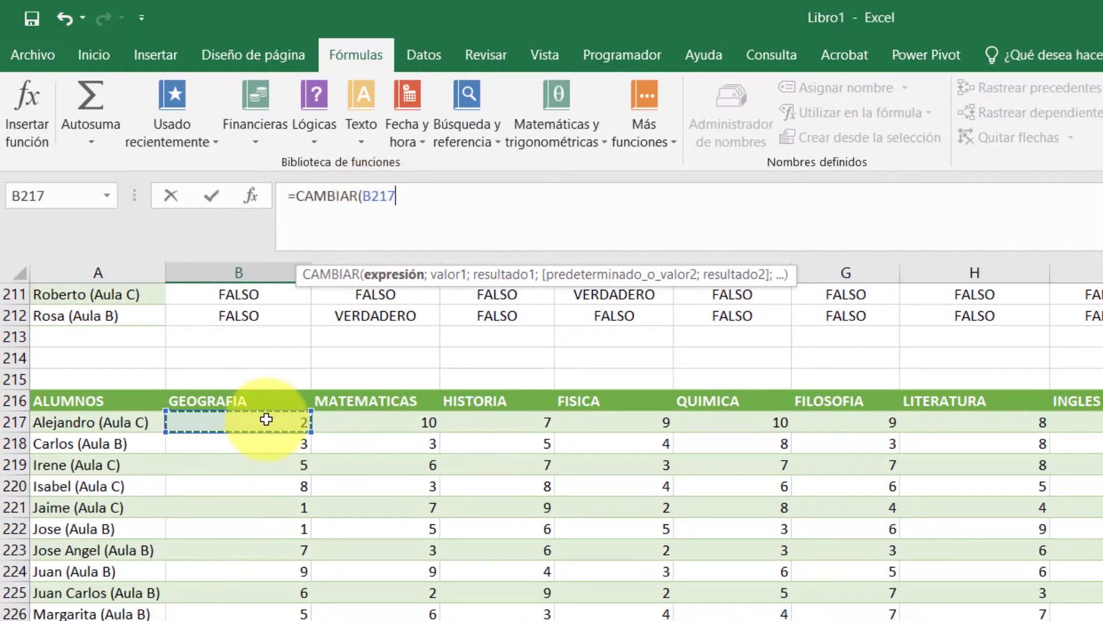
{"action": "type", "text": ";"}
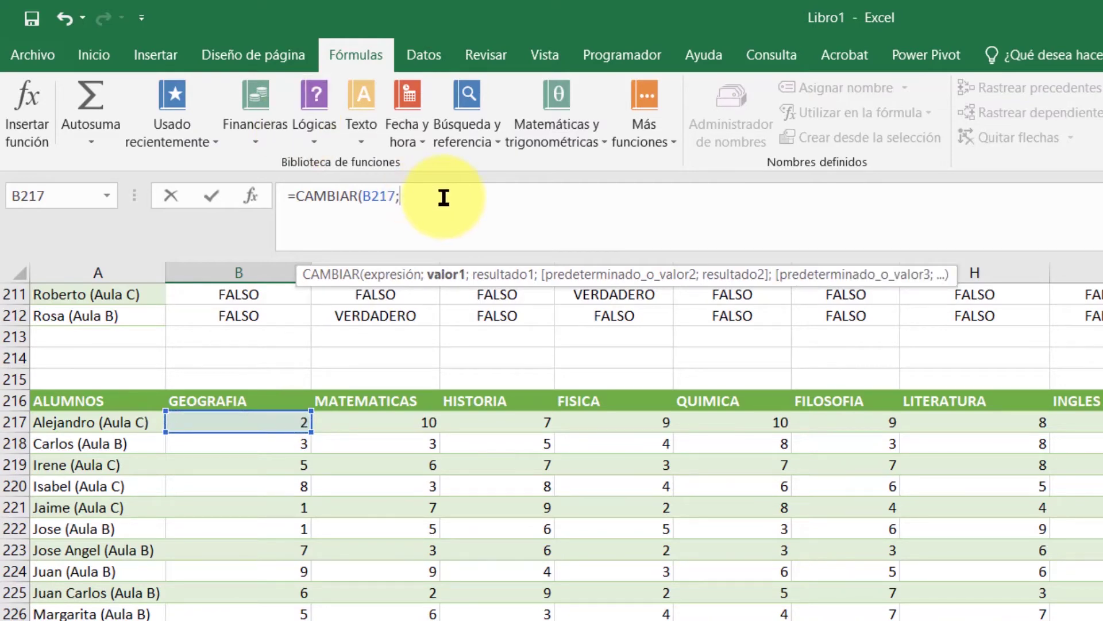
{"action": "type", "text": "5;"}
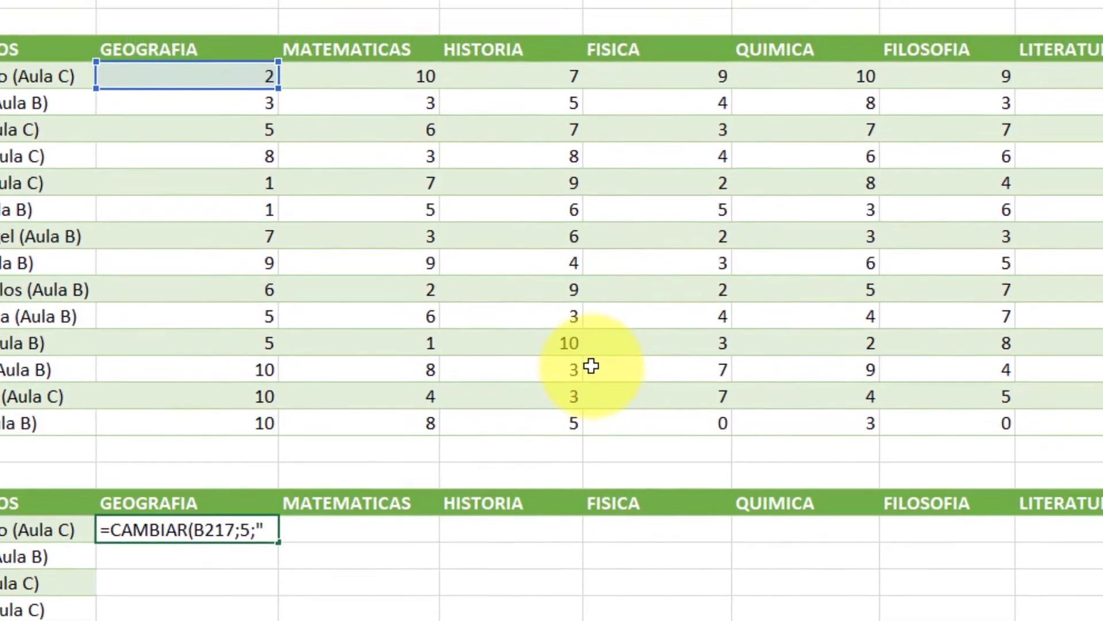
{"action": "type", "text": "APROBADO\";"}
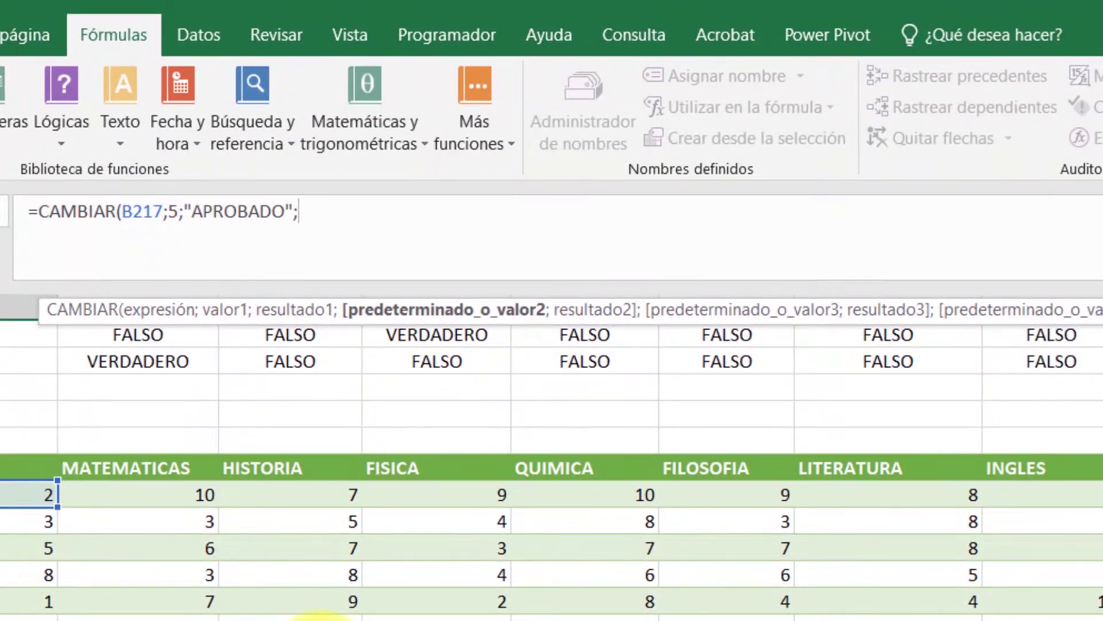
{"action": "type", "text": "6"}
{"action": "type", "text": ";\""}
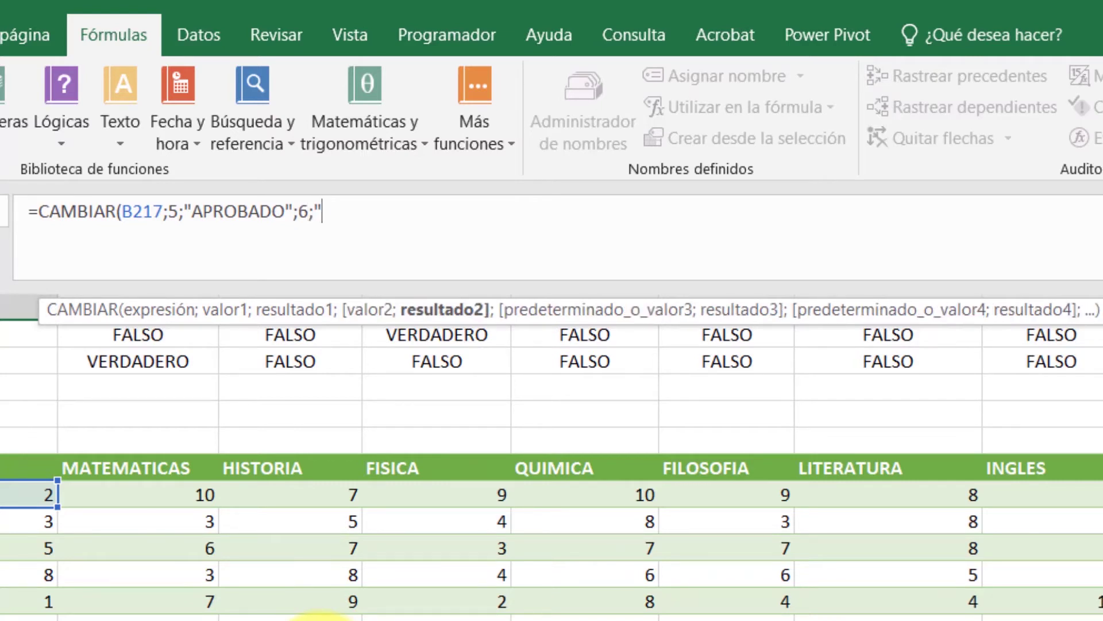
{"action": "type", "text": "BIEN\";"}
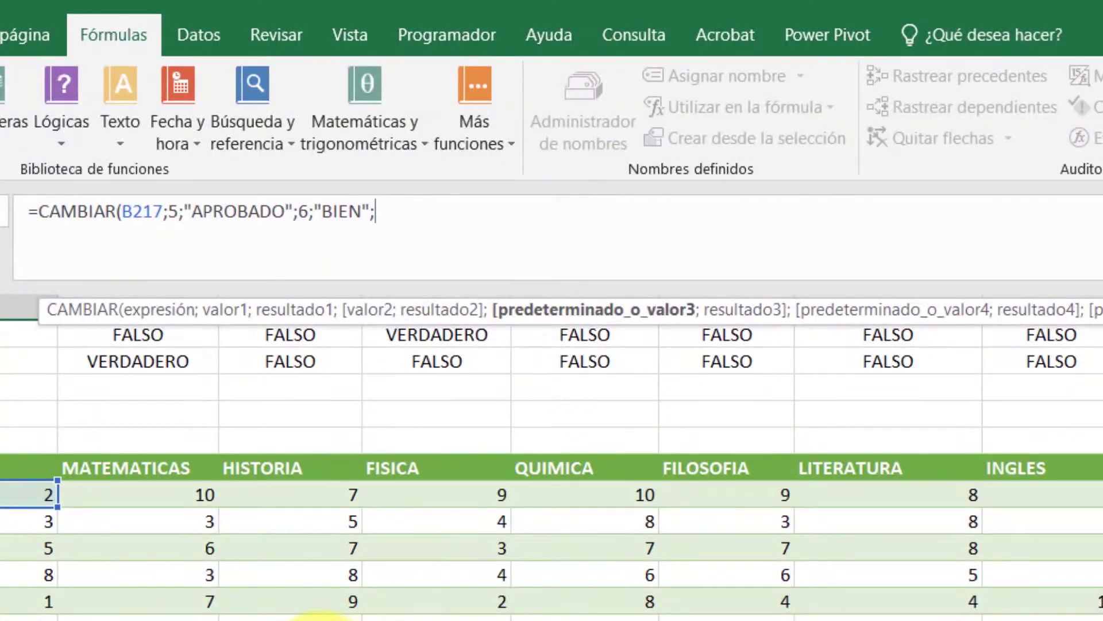
{"action": "type", "text": "7;\"NOTABLE\";"}
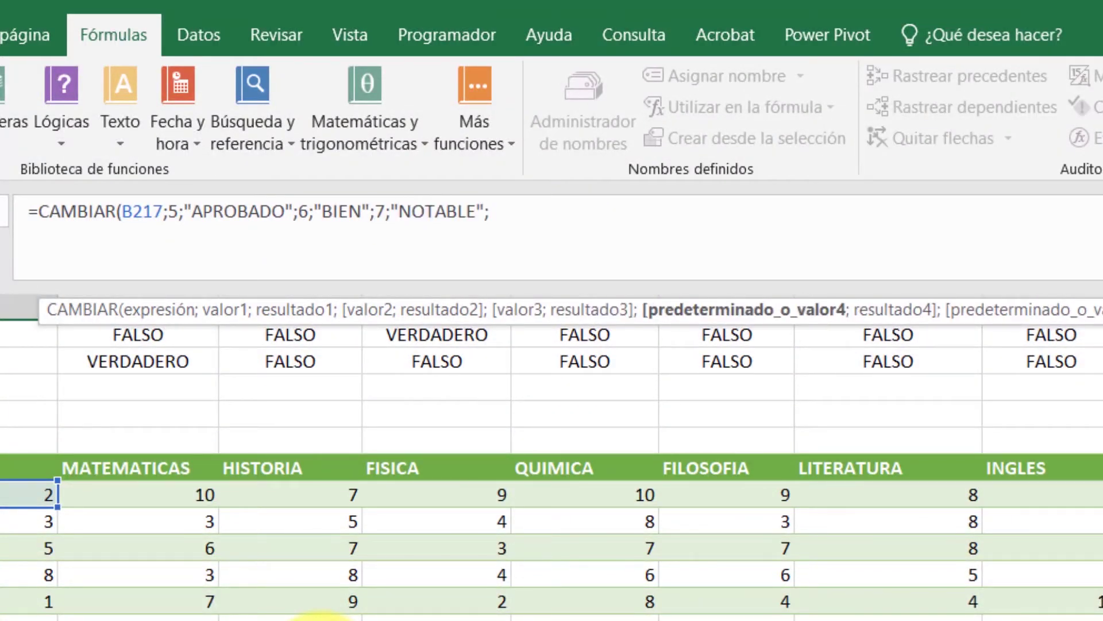
{"action": "type", "text": "8;"}
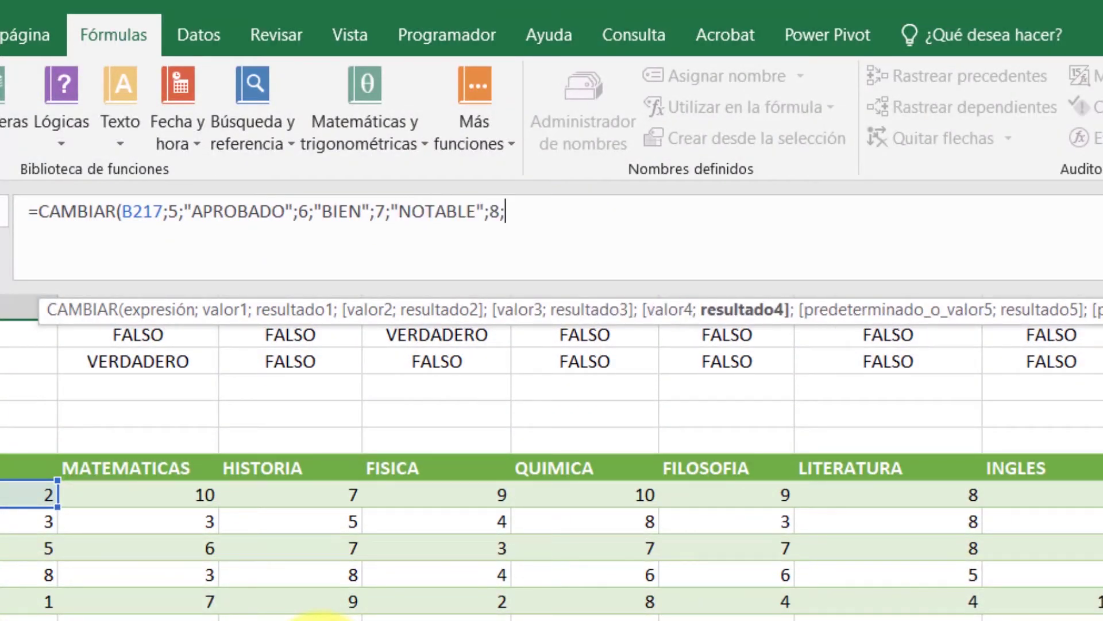
{"action": "type", "text": "\""}
{"action": "type", "text": "NOTABLE\";"}
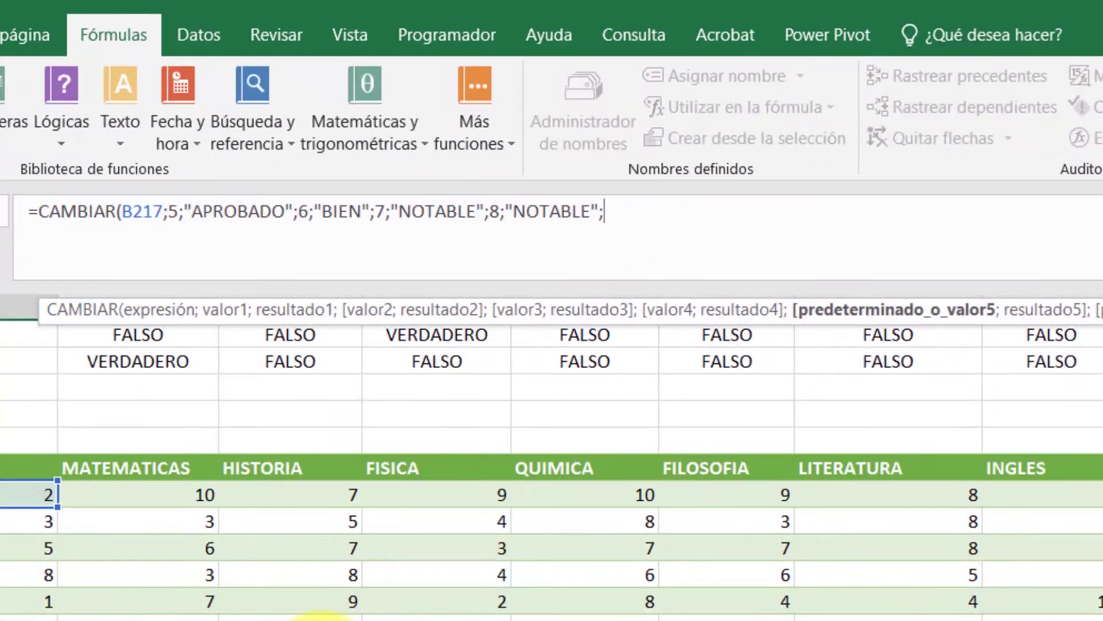
{"action": "type", "text": "9;"}
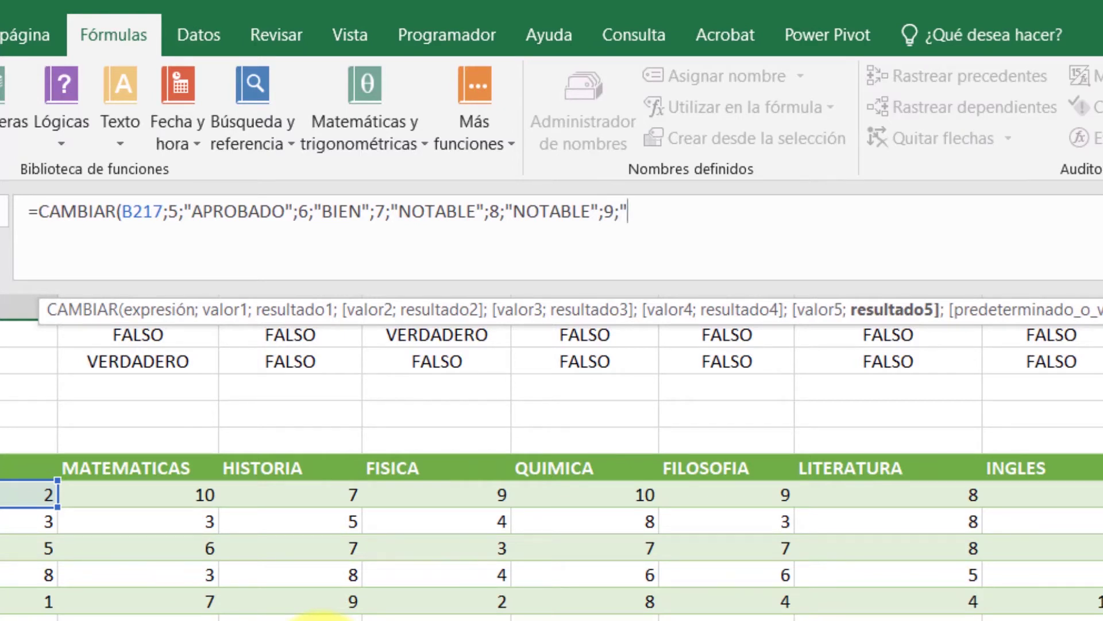
{"action": "type", "text": "\"SOBRESALIENTE\";"}
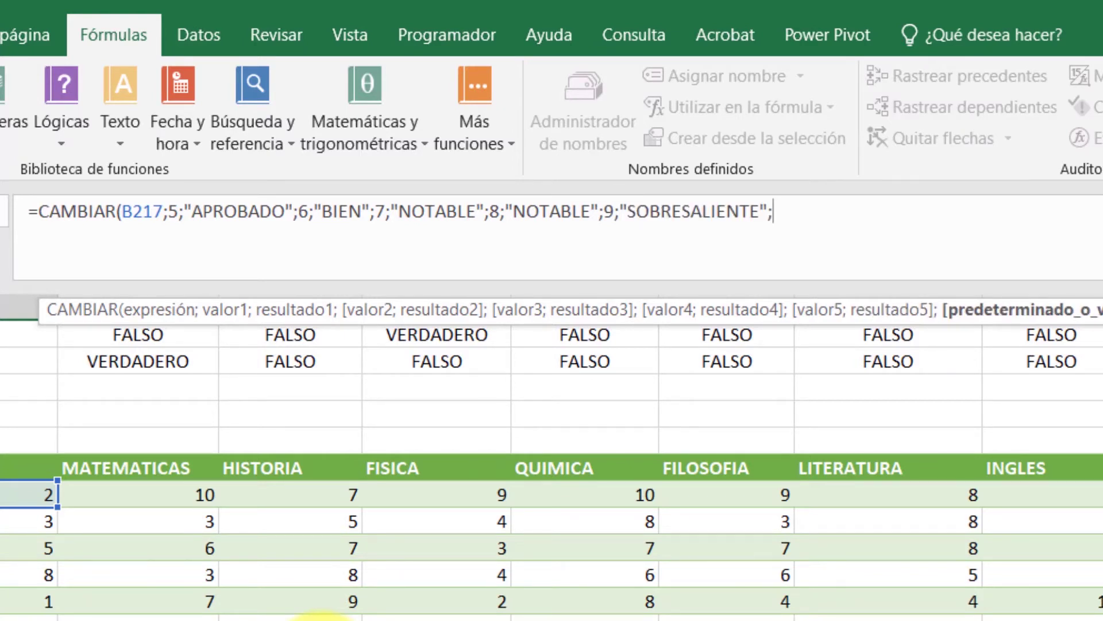
{"action": "type", "text": "10;\""}
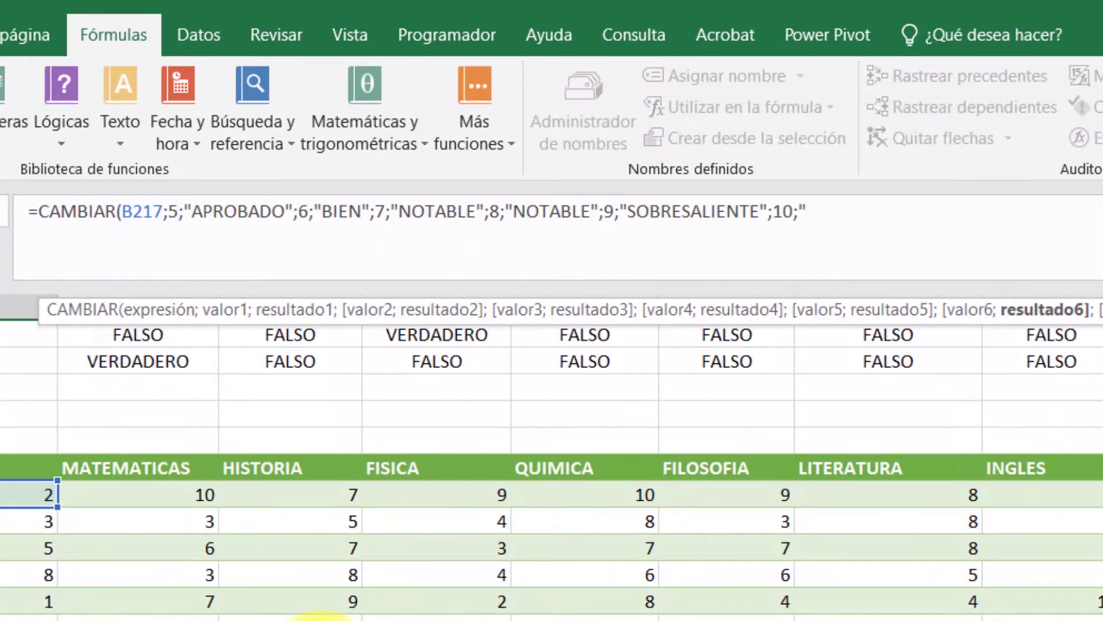
{"action": "type", "text": "MATRICULA HONOR\";"}
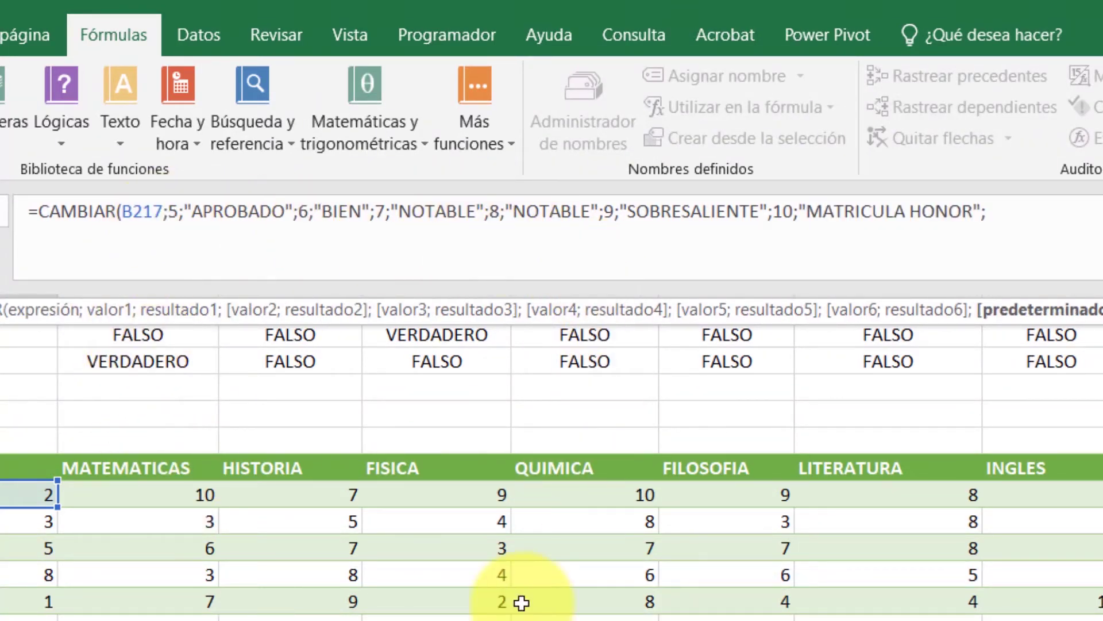
{"action": "type", "text": "\""}
{"action": "type", "text": " \""}
{"action": "type", "text": ")"}
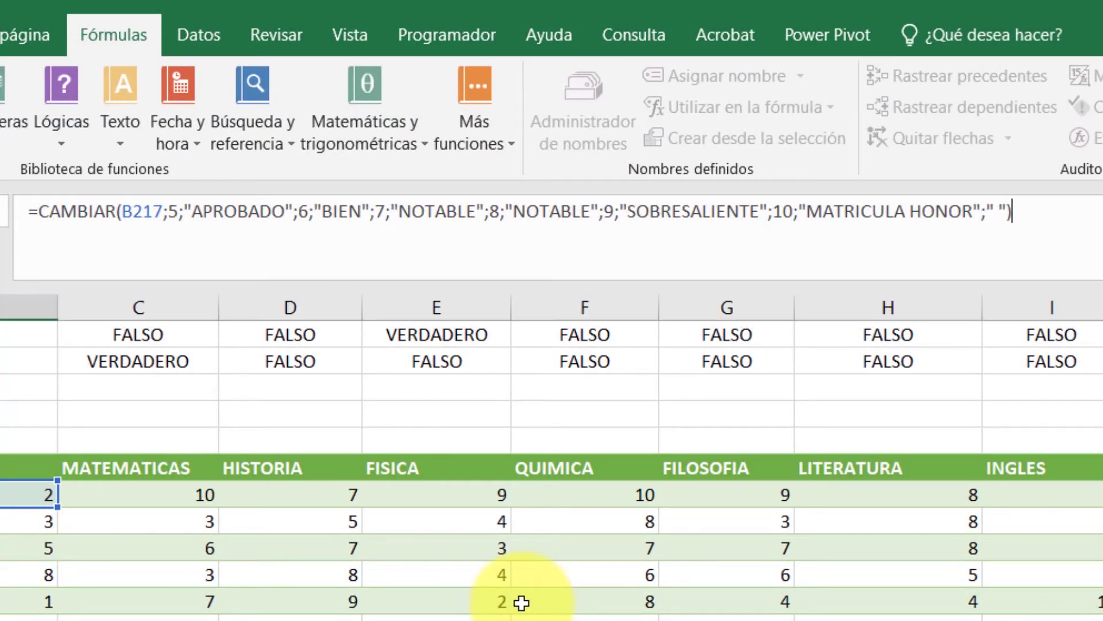
Step: Commit the B234 grade formula, which shows blank for the score of 2
{"action": "key", "text": "Return"}
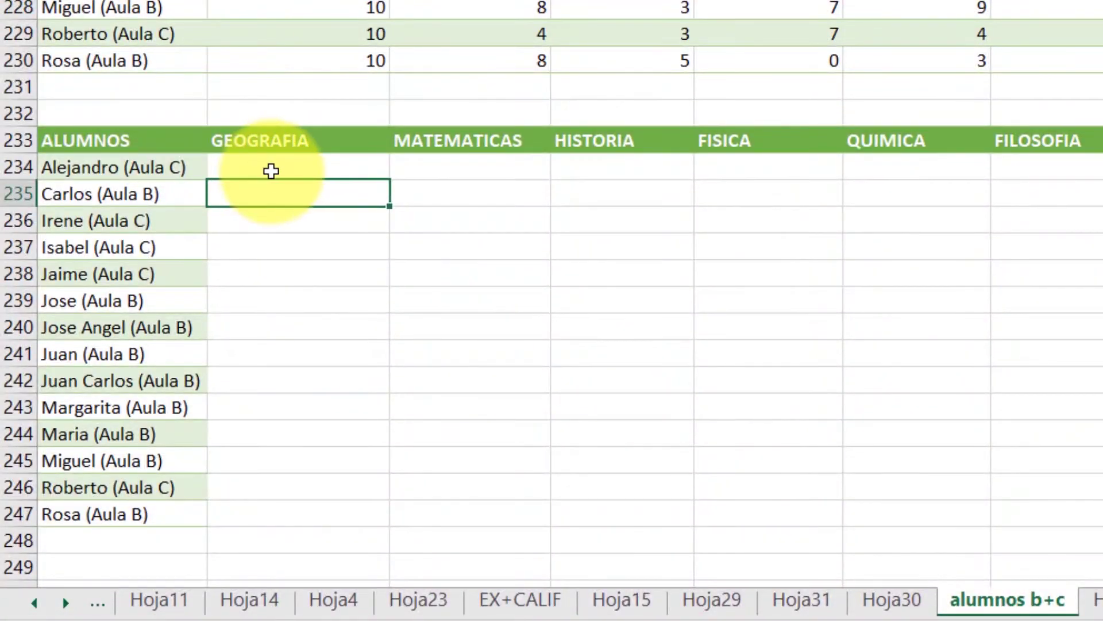
{"action": "left_click", "coordinate": [270, 169]}
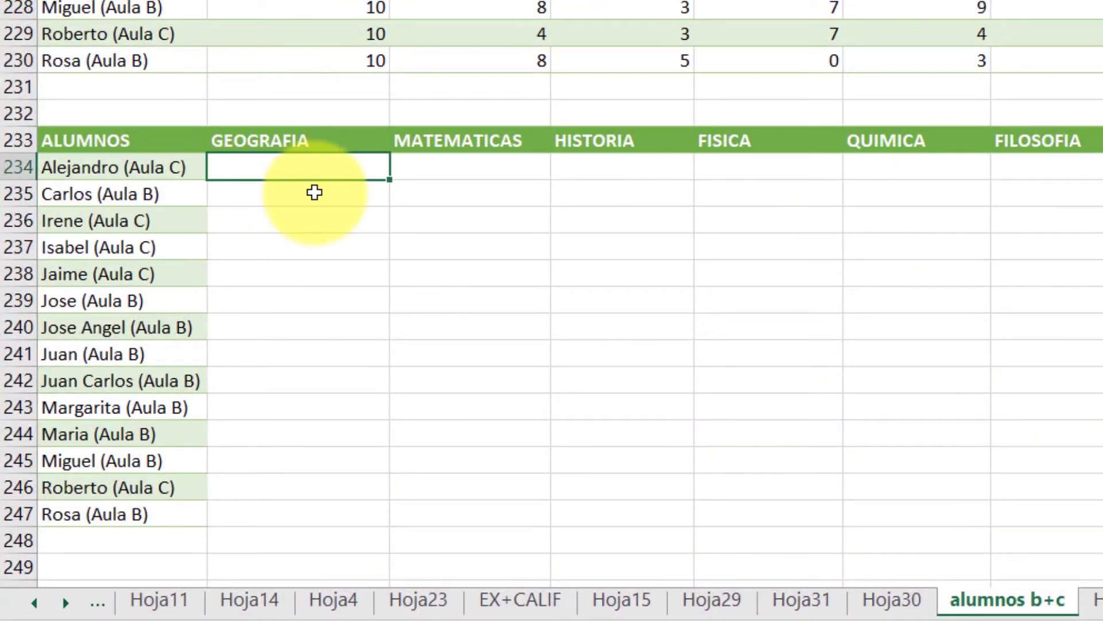
{"action": "scroll", "coordinate": [319, 197], "scroll_direction": "up", "scroll_amount": 5}
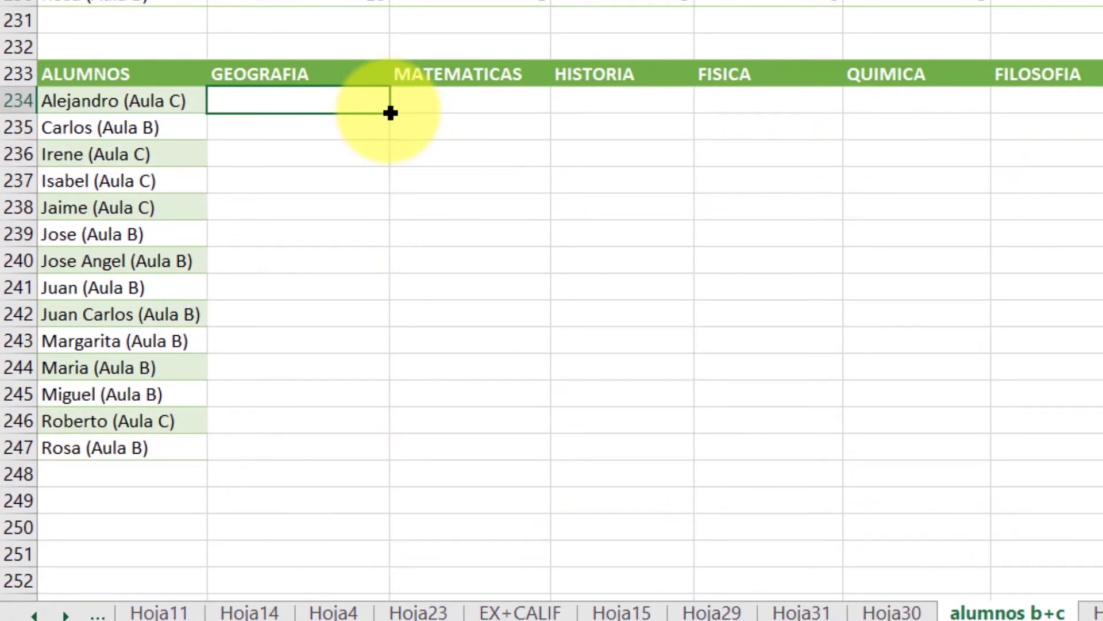
Step: Copy the B234 grade formula down the GEOGRAFIA column to B247
{"action": "left_click_drag", "start_coordinate": [390, 113], "coordinate": [378, 460]}
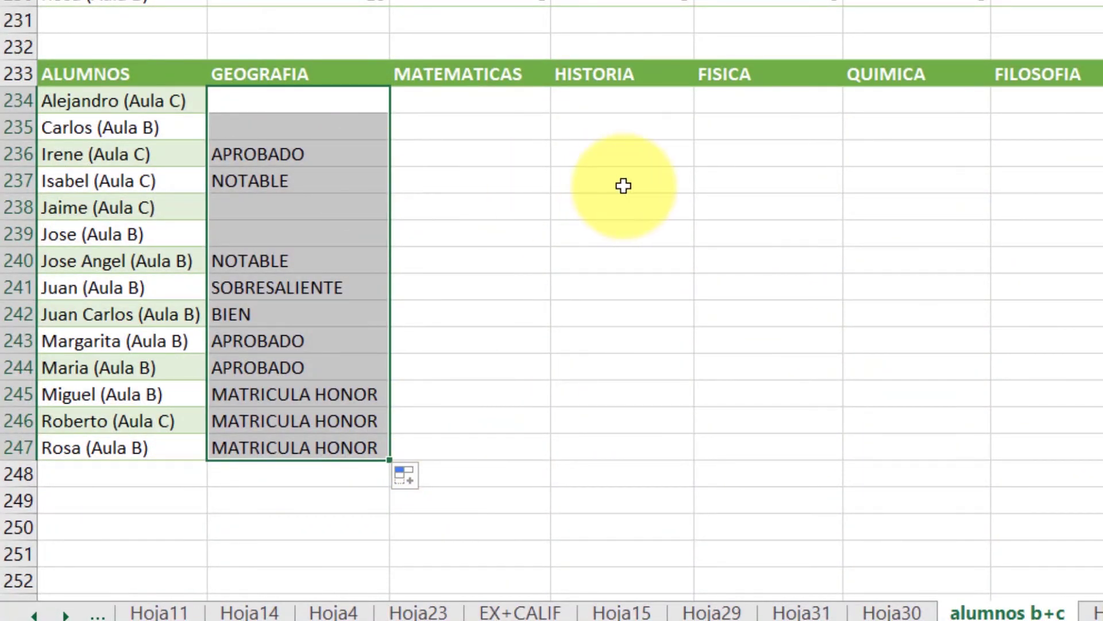
{"action": "scroll", "coordinate": [624, 186], "scroll_direction": "up", "scroll_amount": 2}
{"action": "scroll", "coordinate": [569, 204], "scroll_direction": "down", "scroll_amount": 2}
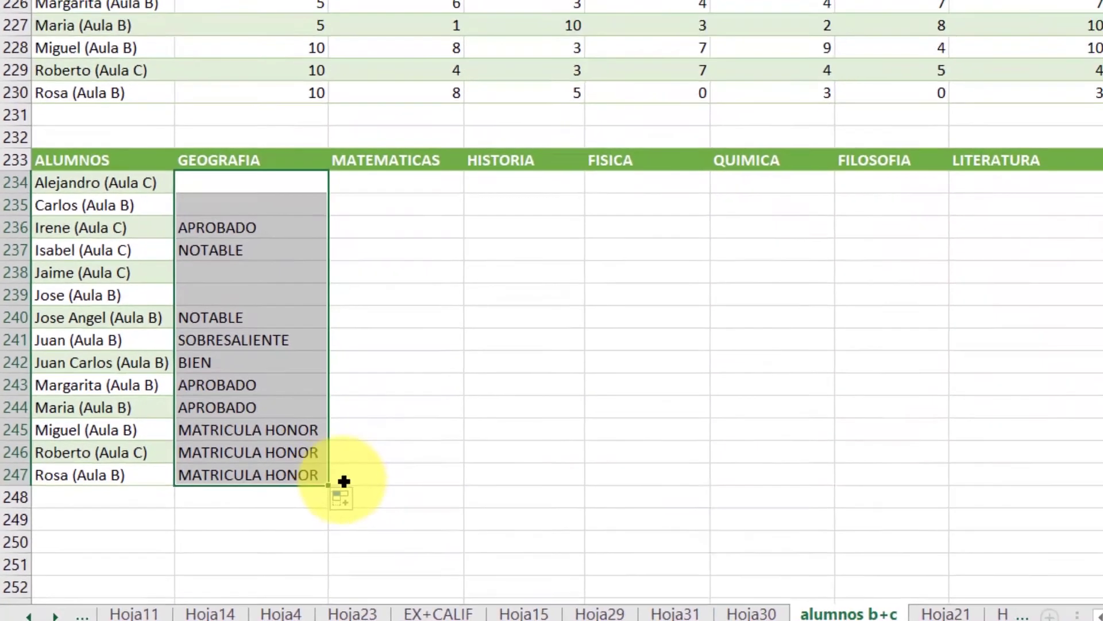
Step: Fill the B234:B247 grade formulas right across columns C through I
{"action": "left_click_drag", "start_coordinate": [391, 460], "coordinate": [1022, 525]}
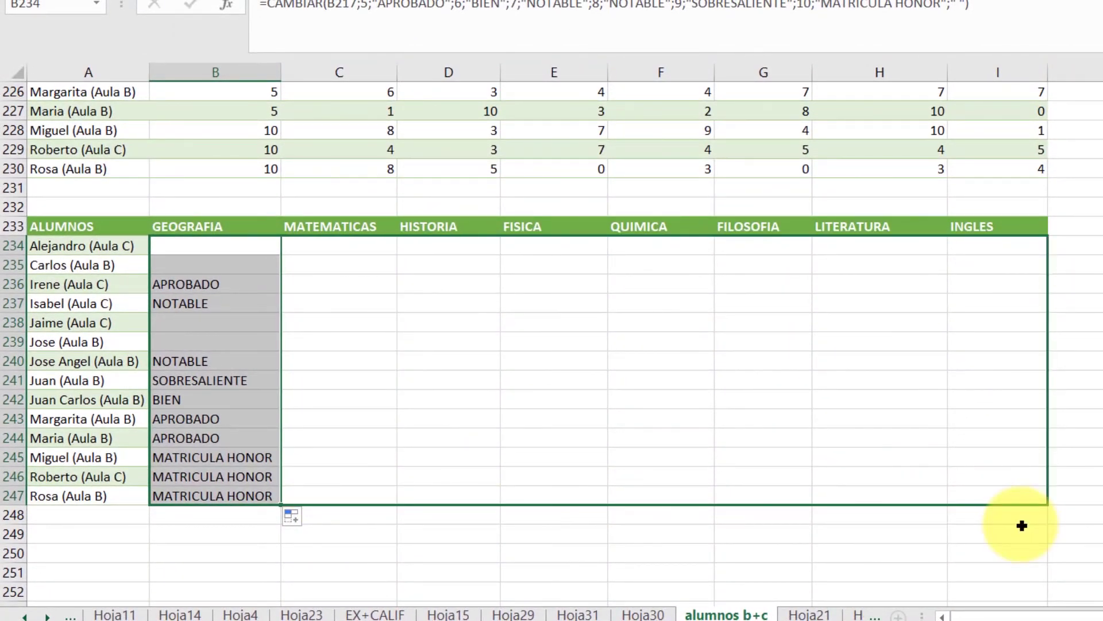
{"action": "left_click_drag", "start_coordinate": [1022, 525], "coordinate": [1022, 524]}
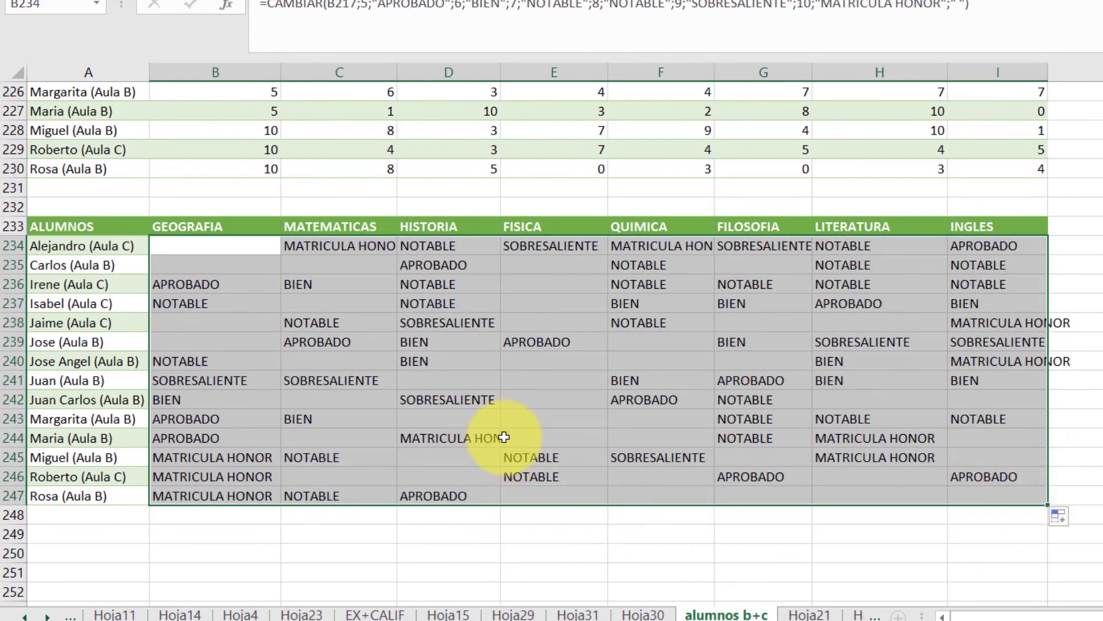
{"action": "scroll", "coordinate": [580, 185], "scroll_direction": "up", "scroll_amount": 1}
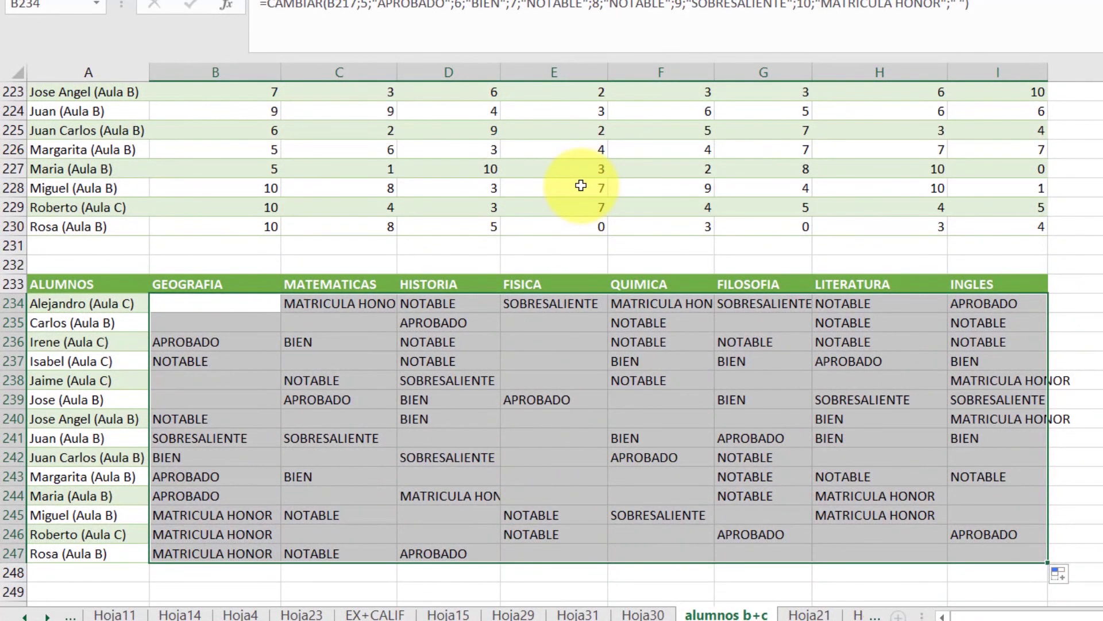